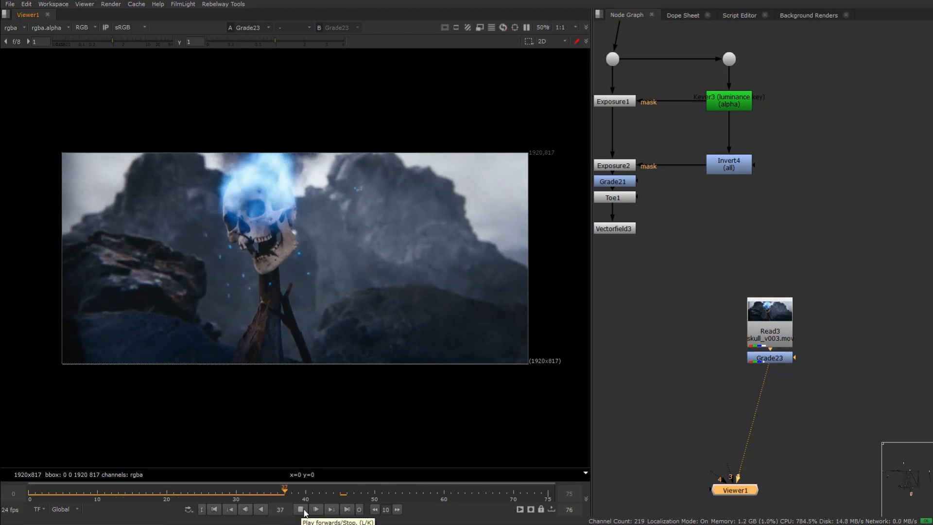
# - Play back the final skull composite in the viewer to review the shot
pyautogui.click(302, 509)
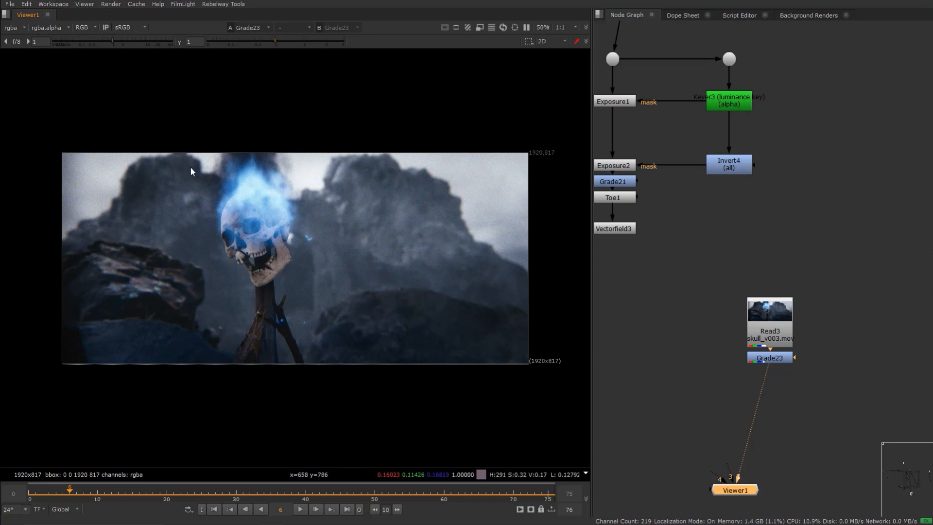
pyautogui.moveTo(233, 231); pyautogui.dragTo(227, 234, button='middle')
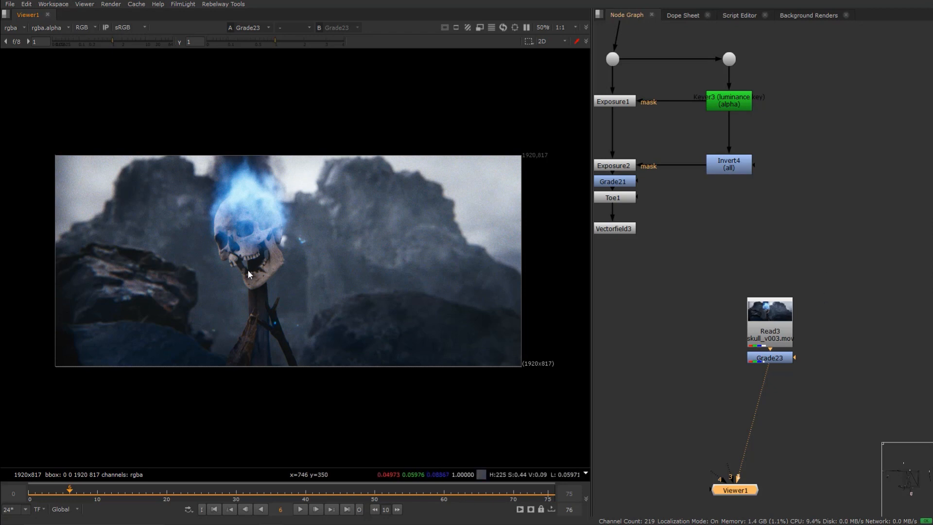
pyautogui.click(300, 510)
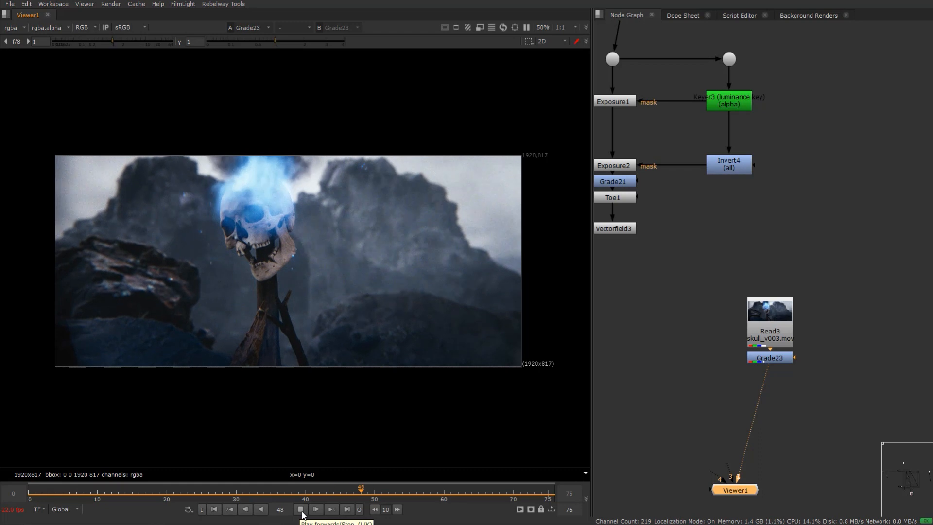
pyautogui.click(300, 509)
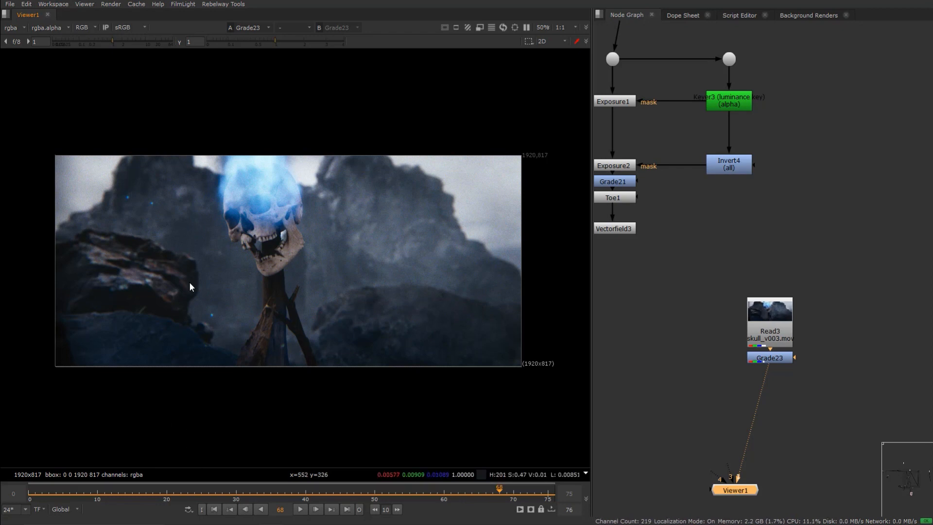
# - Navigate the node graph to the skull render Read2 node, view it and scrub through its frames
pyautogui.scroll(-2, 770, 200)
pyautogui.scroll(-6, 771, 201)
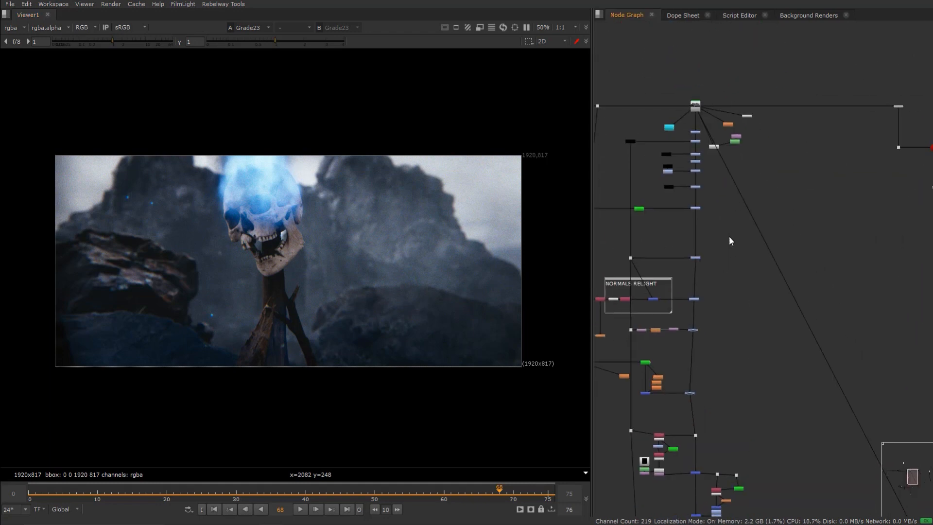
pyautogui.scroll(5, 696, 151)
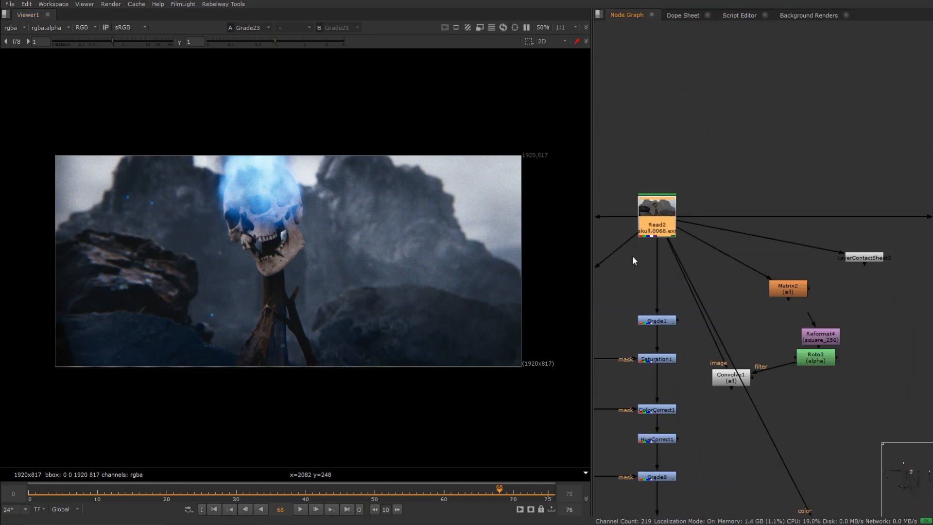
pyautogui.press('1')
pyautogui.click(633, 256)
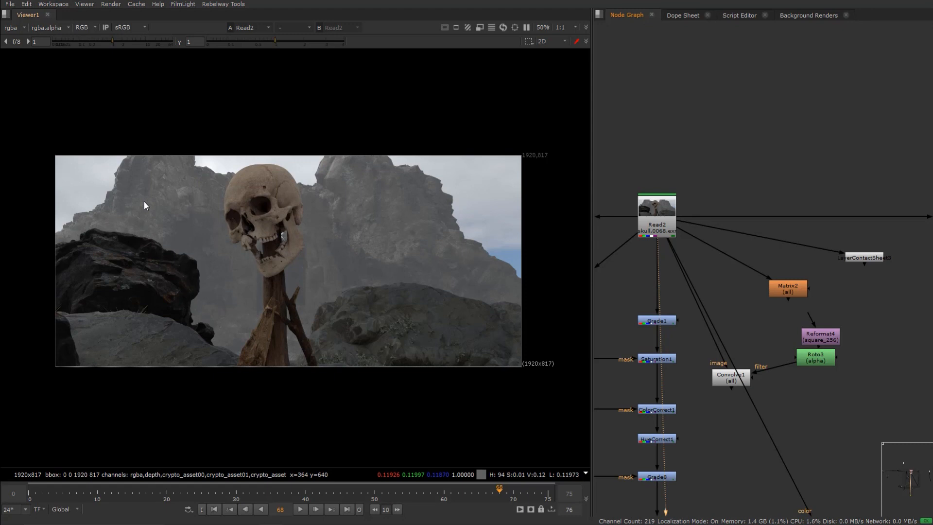
pyautogui.click(214, 509)
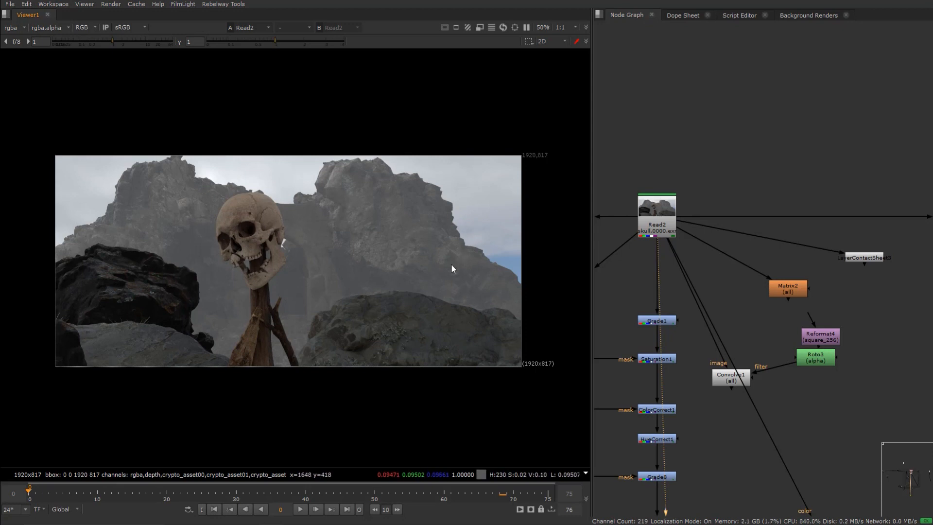
pyautogui.moveTo(45, 491); pyautogui.dragTo(327, 492)
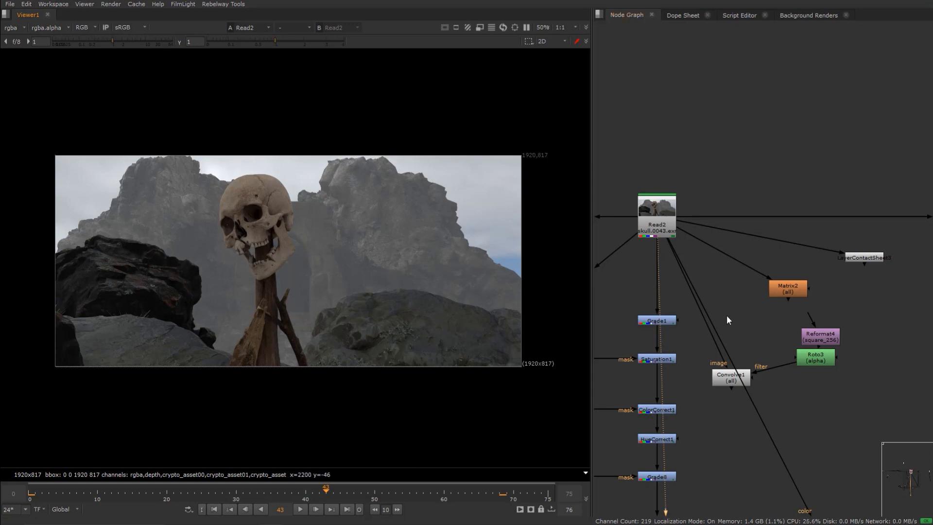
# - Pan across the node graph and view the final Grade23 output
pyautogui.scroll(-3, 716, 348)
pyautogui.moveTo(707, 238); pyautogui.dragTo(654, 302)
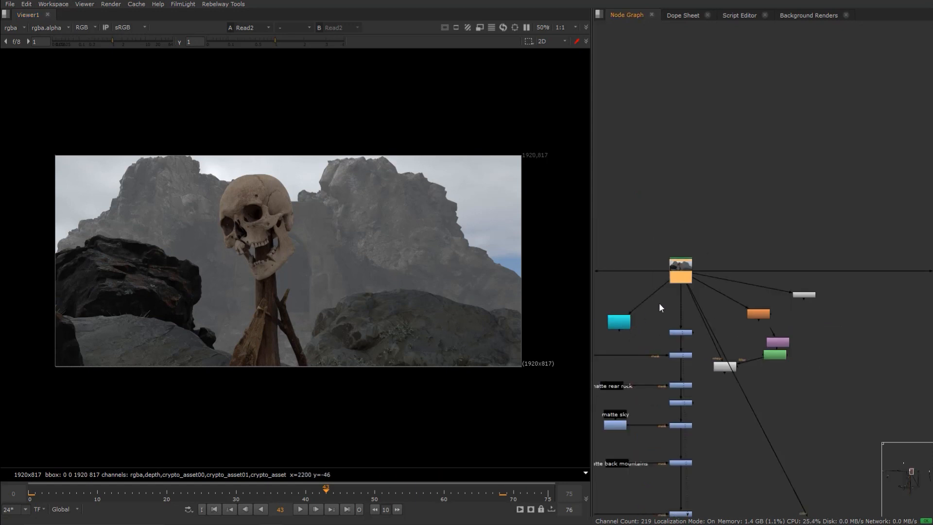
pyautogui.moveTo(719, 245); pyautogui.dragTo(668, 287)
pyautogui.click(668, 287)
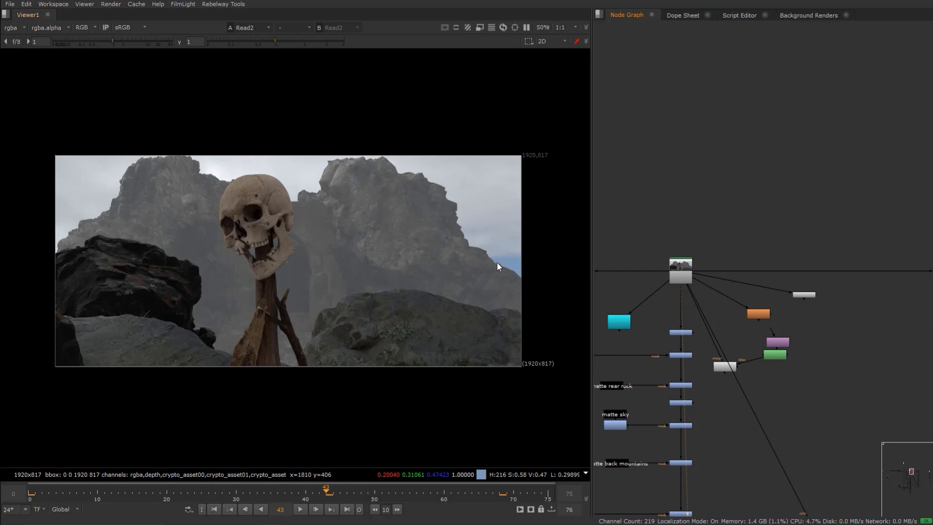
pyautogui.scroll(-5, 711, 383)
pyautogui.scroll(5, 709, 293)
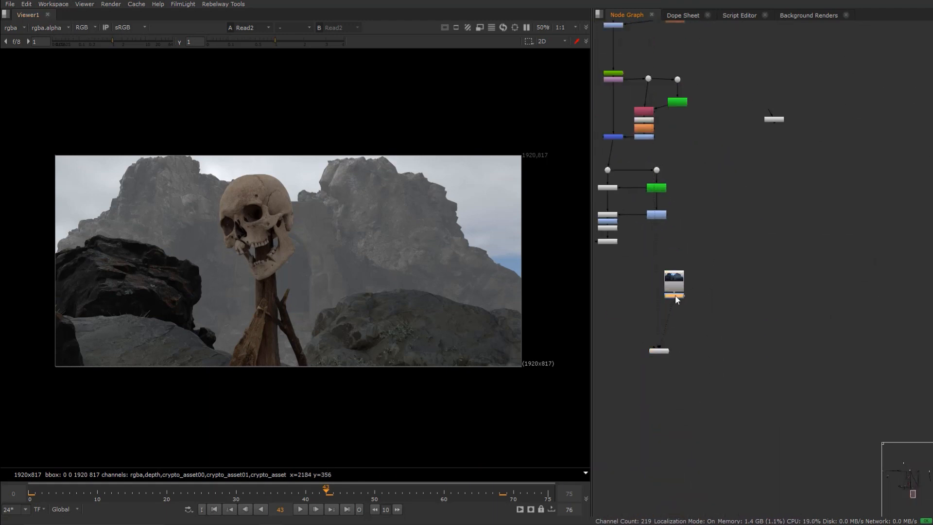
pyautogui.moveTo(675, 295); pyautogui.dragTo(675, 295)
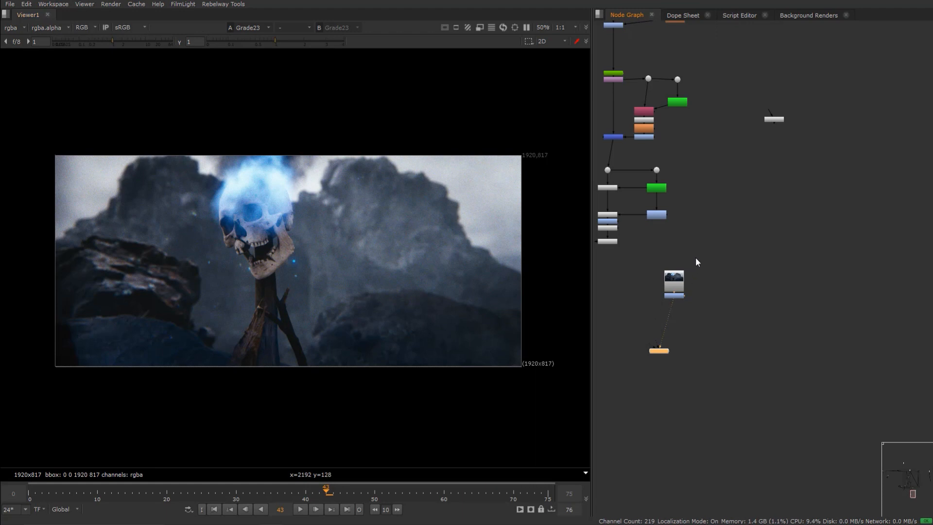
# - Return to the skull Read node at the top of the tree and view it
pyautogui.scroll(6, 696, 258)
pyautogui.moveTo(692, 267); pyautogui.dragTo(699, 466, button='middle')
pyautogui.moveTo(700, 120)
pyautogui.mouseDown(button='middle')
pyautogui.moveTo(703, 340)
pyautogui.moveTo(731, 501)
pyautogui.moveTo(709, 381)
pyautogui.mouseUp(button='middle')
pyautogui.moveTo(721, 173); pyautogui.dragTo(716, 469, button='middle')
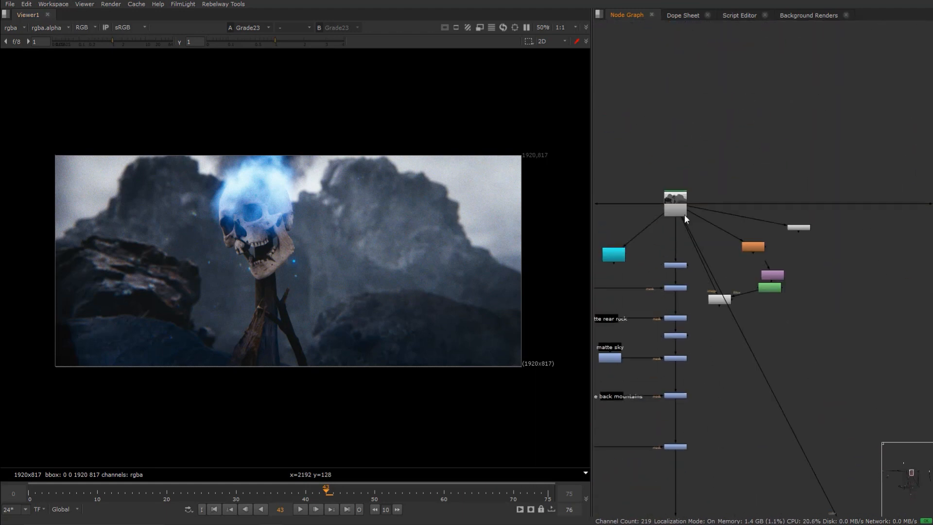
pyautogui.click(685, 214)
pyautogui.press('1')
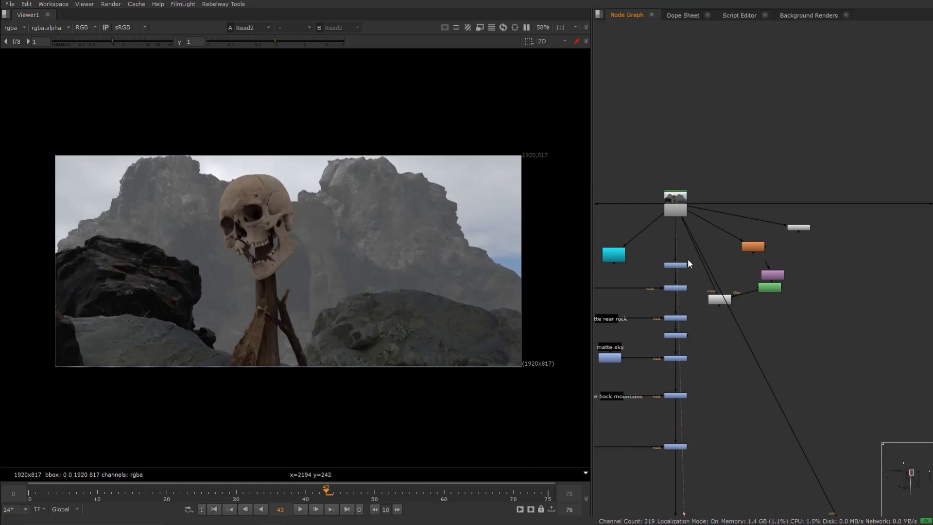
# - View the first correction nodes below the skull Read node one at a time
pyautogui.click(675, 209)
pyautogui.moveTo(680, 271); pyautogui.dragTo(741, 256, button='middle')
pyautogui.click(743, 249)
pyautogui.press('1')
pyautogui.click(743, 274)
pyautogui.press('1')
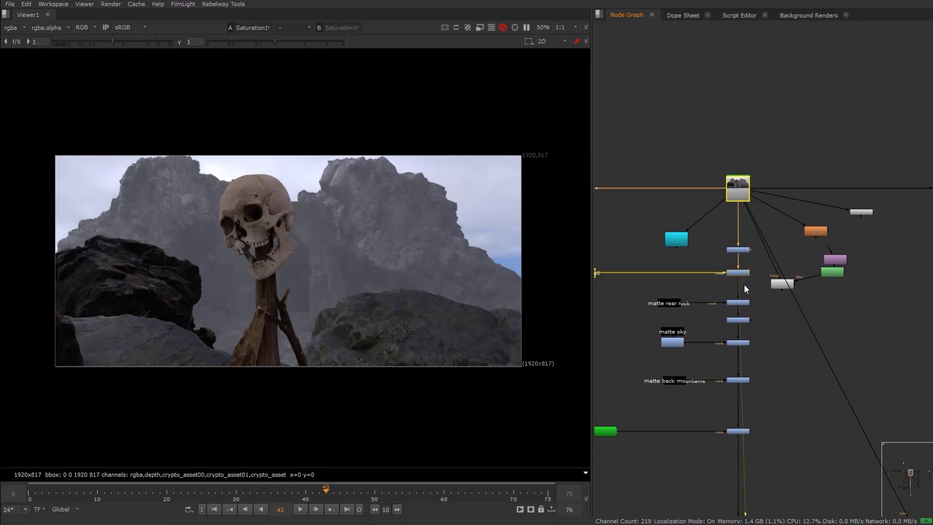
# - View the matte-driven grade nodes further down the main chain in turn
pyautogui.click(740, 303)
pyautogui.press('1')
pyautogui.click(742, 343)
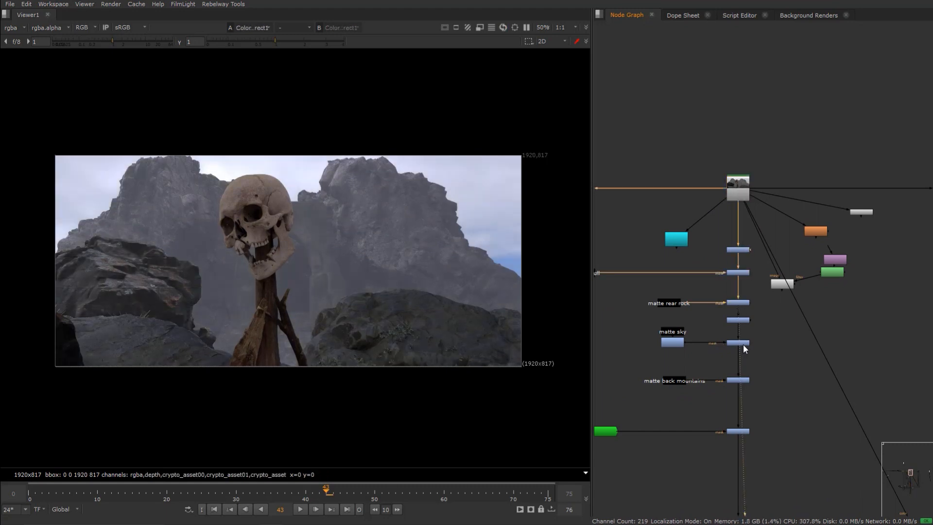
pyautogui.press('1')
pyautogui.click(737, 431)
pyautogui.press('1')
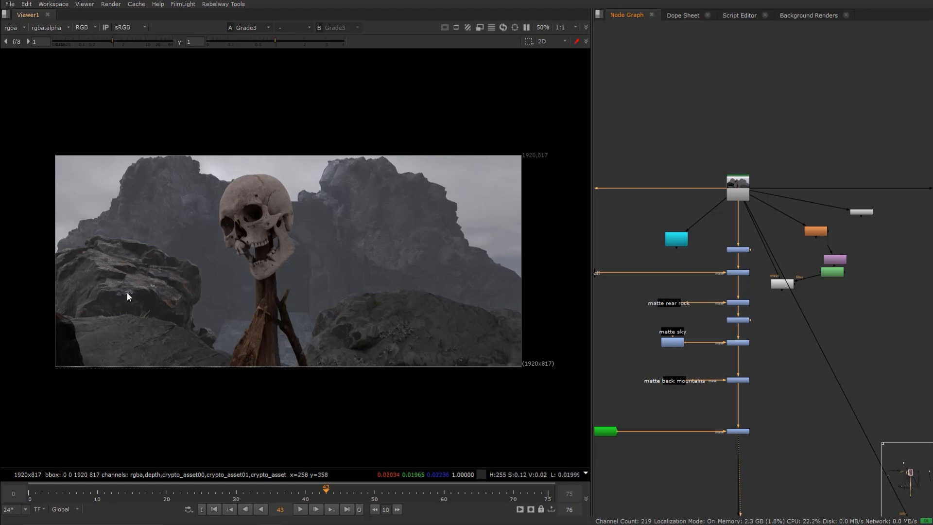
# - Jump to the Grade23 node after the skull_v003 Read node and view the composite
pyautogui.scroll(-5, 767, 363)
pyautogui.moveTo(766, 441); pyautogui.dragTo(754, 293, button='middle')
pyautogui.moveTo(765, 510); pyautogui.dragTo(721, 189, button='middle')
pyautogui.scroll(5, 729, 418)
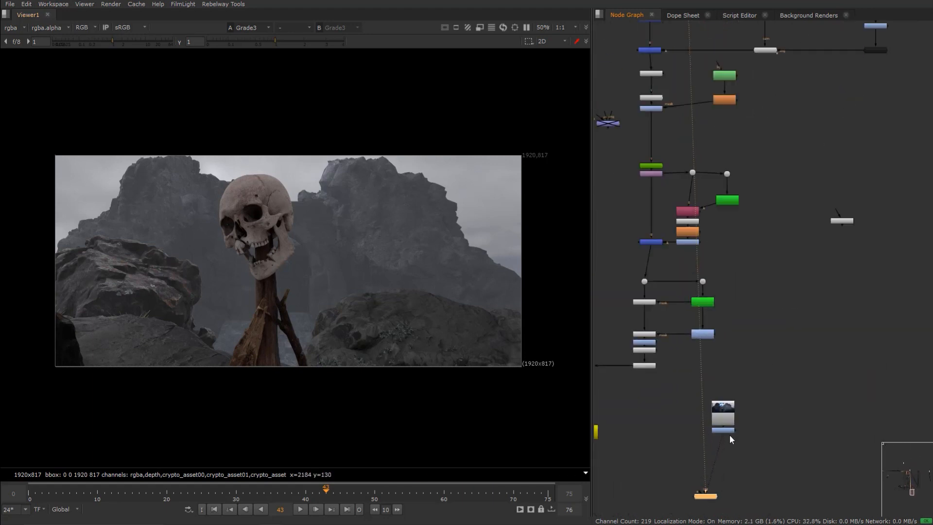
pyautogui.click(730, 428)
pyautogui.press('1')
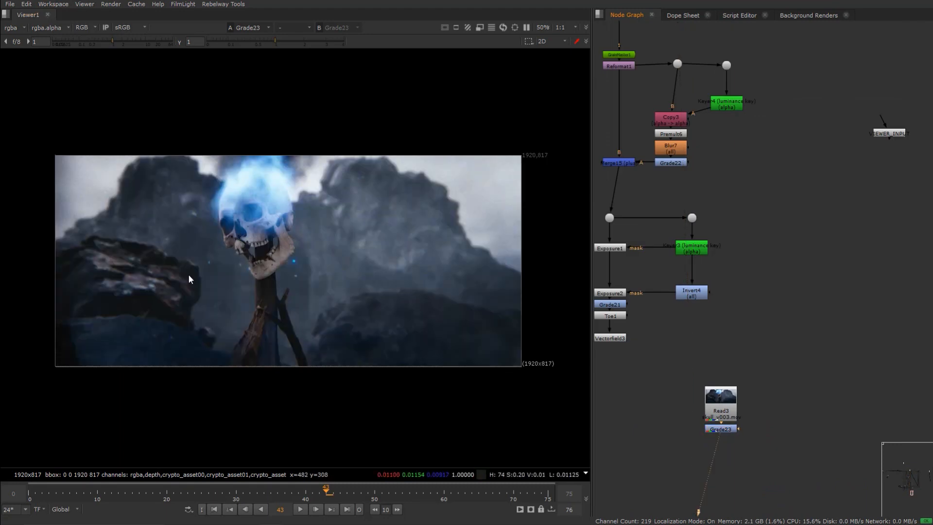
# - Navigate back up to the skull Read node and view it
pyautogui.scroll(-6, 742, 258)
pyautogui.moveTo(695, 125); pyautogui.dragTo(719, 278, button='middle')
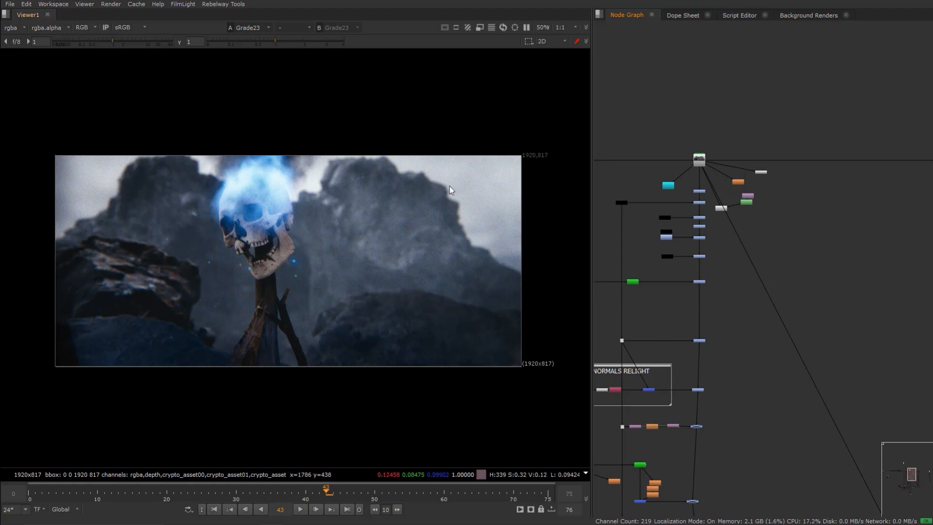
pyautogui.moveTo(666, 258); pyautogui.dragTo(746, 277, button='middle')
pyautogui.moveTo(664, 270); pyautogui.dragTo(645, 194, button='middle')
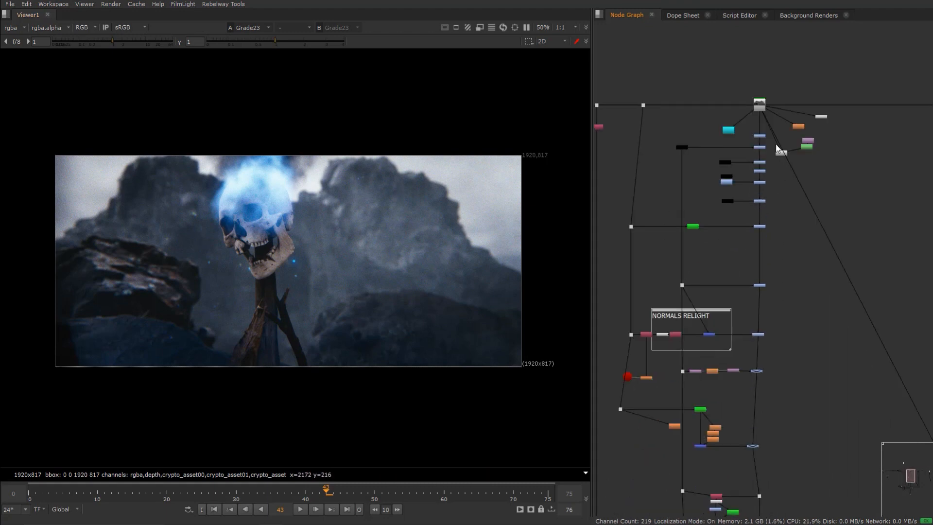
pyautogui.scroll(4, 762, 115)
pyautogui.keyDown('ctrl'); pyautogui.keyDown('shift'); pyautogui.click(763, 93); pyautogui.keyUp('shift'); pyautogui.keyUp('ctrl')
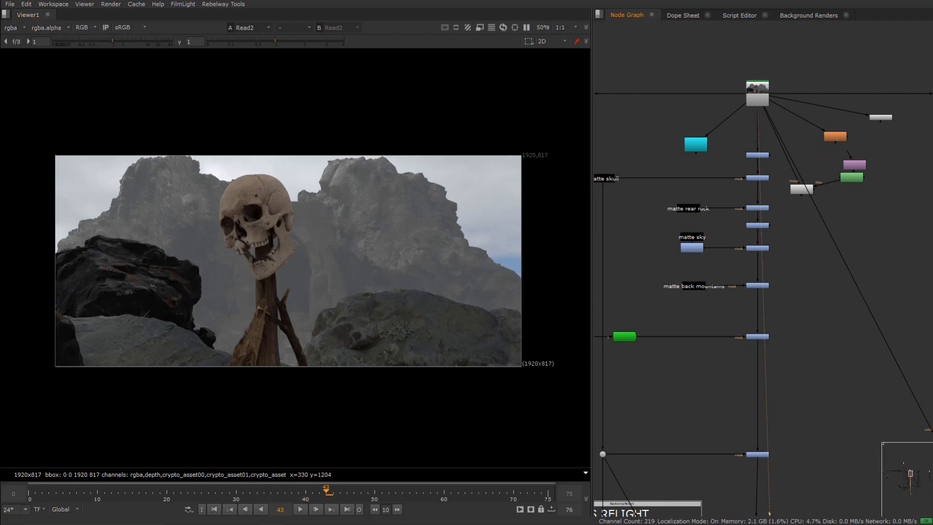
# - Open the viewer's layer list to inspect the render passes in the skull EXR
pyautogui.click(24, 27)
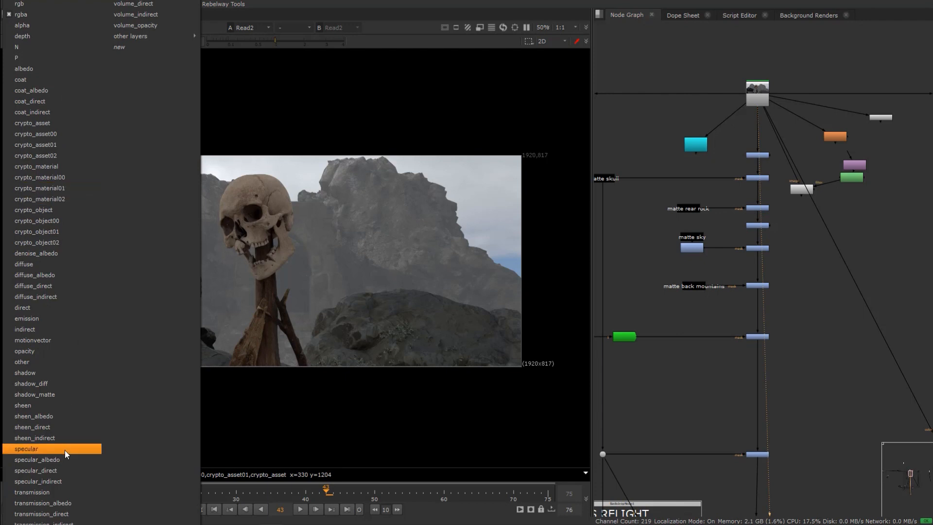
pyautogui.click(756, 99)
pyautogui.click(757, 99)
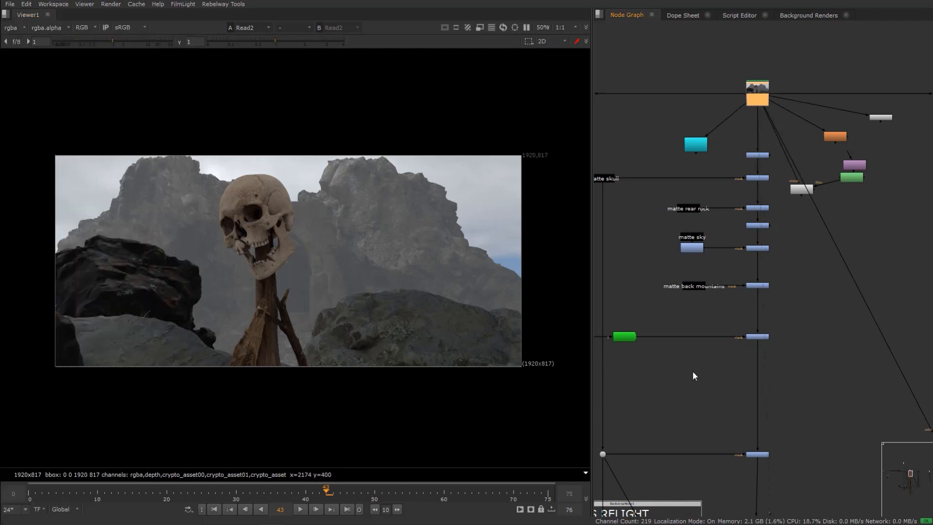
# - Navigate down through the relight section to the magic fire Read1 node and view it
pyautogui.moveTo(692, 371); pyautogui.dragTo(697, 291, button='middle')
pyautogui.moveTo(791, 345); pyautogui.dragTo(779, 278, button='middle')
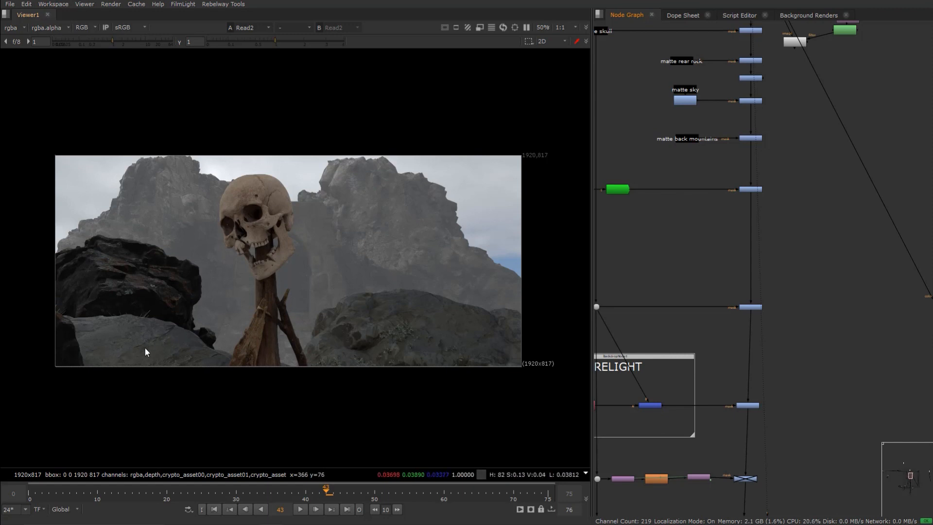
pyautogui.moveTo(690, 325); pyautogui.dragTo(690, 324, button='middle')
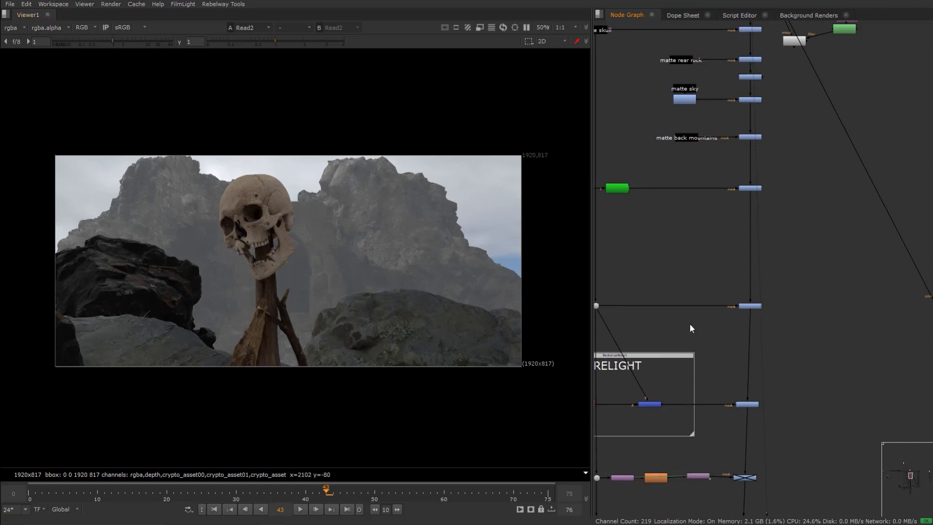
pyautogui.scroll(-1, 690, 328)
pyautogui.scroll(-1, 765, 299)
pyautogui.scroll(-1, 773, 287)
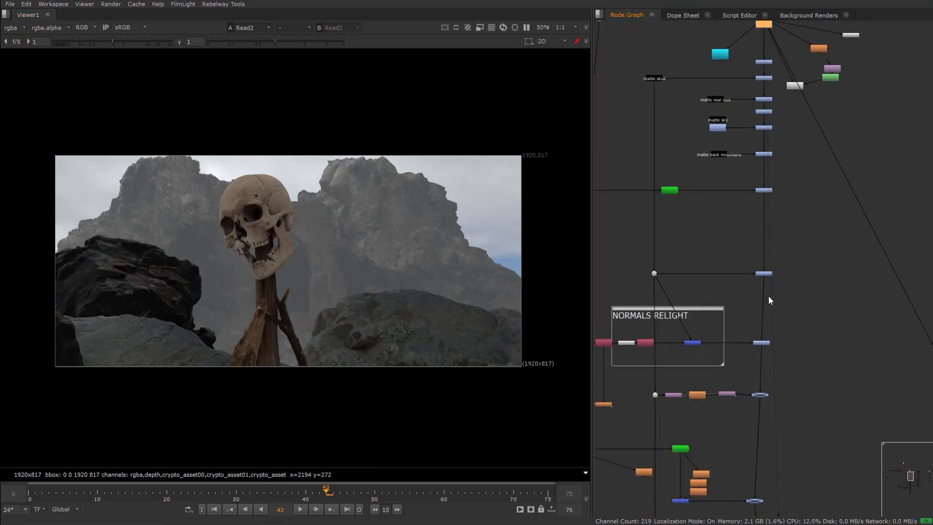
pyautogui.scroll(-3, 751, 305)
pyautogui.scroll(-1, 695, 258)
pyautogui.moveTo(682, 345)
pyautogui.mouseDown(button='middle')
pyautogui.moveTo(751, 292)
pyautogui.moveTo(764, 238)
pyautogui.mouseUp(button='middle')
pyautogui.moveTo(733, 352); pyautogui.dragTo(769, 280, button='middle')
pyautogui.scroll(4, 737, 360)
pyautogui.click(737, 360)
pyautogui.press('1')
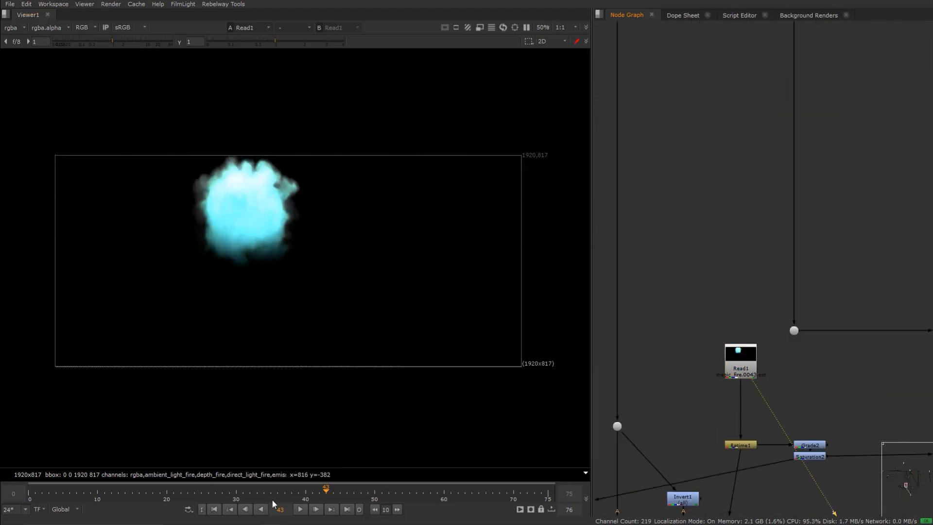
# - Lower the viewer gain and gamma to inspect the fire render, then reset the gain
pyautogui.moveTo(259, 42); pyautogui.dragTo(252, 42)
pyautogui.moveTo(169, 42); pyautogui.dragTo(91, 42)
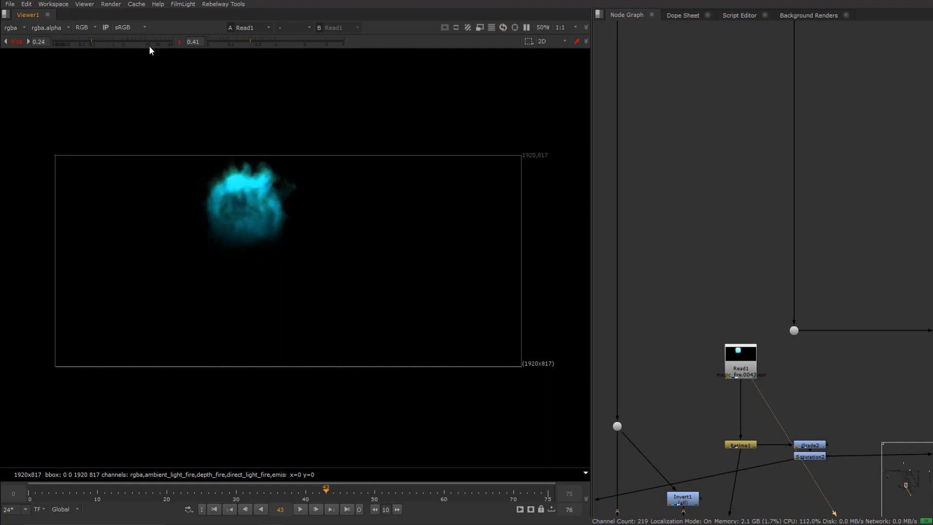
pyautogui.click(179, 42)
pyautogui.moveTo(93, 42); pyautogui.dragTo(94, 43)
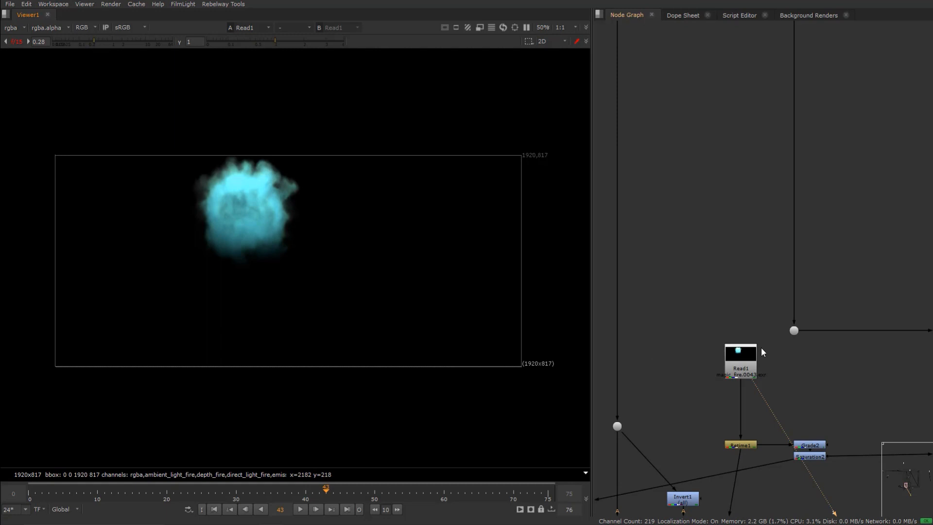
pyautogui.moveTo(758, 382); pyautogui.dragTo(735, 314, button='middle')
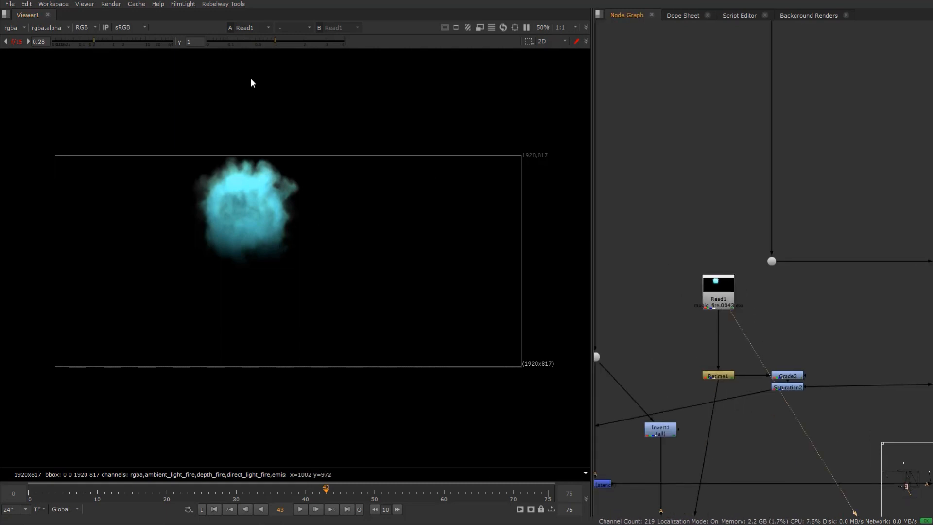
pyautogui.click(15, 41)
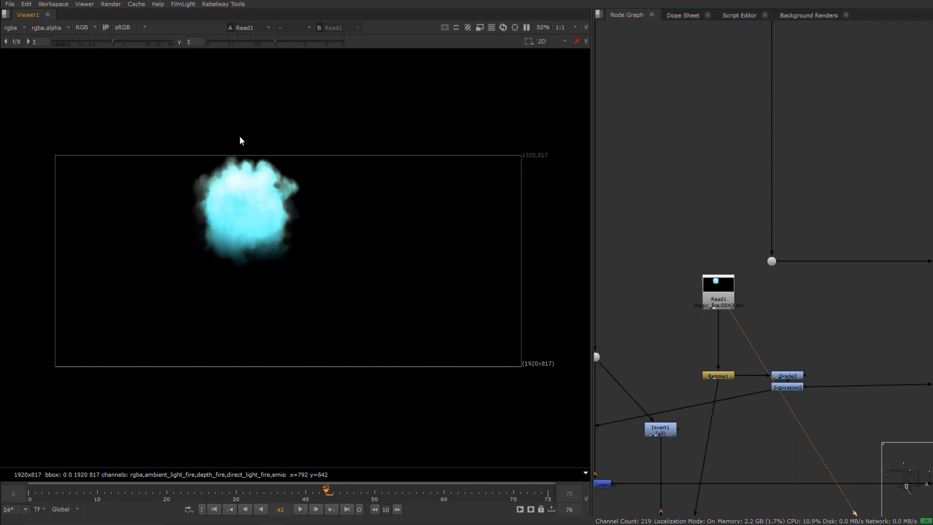
# - View the retime and saturation nodes below the fire Read node, then return to the fire Read node
pyautogui.moveTo(773, 375); pyautogui.dragTo(735, 290, button='middle')
pyautogui.click(695, 265)
pyautogui.press('1')
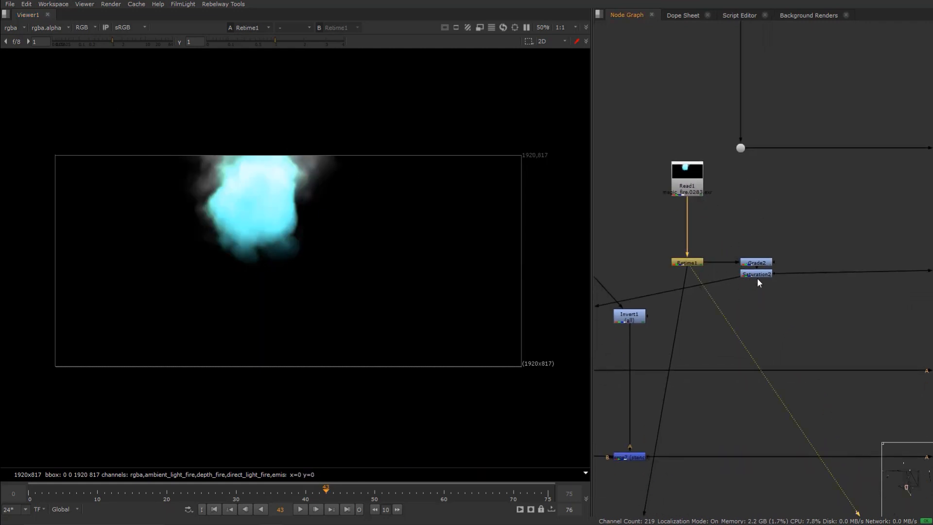
pyautogui.click(757, 273)
pyautogui.press('1')
pyautogui.scroll(-3, 777, 301)
pyautogui.moveTo(772, 305); pyautogui.dragTo(744, 303, button='middle')
pyautogui.click(706, 233)
pyautogui.press('1')
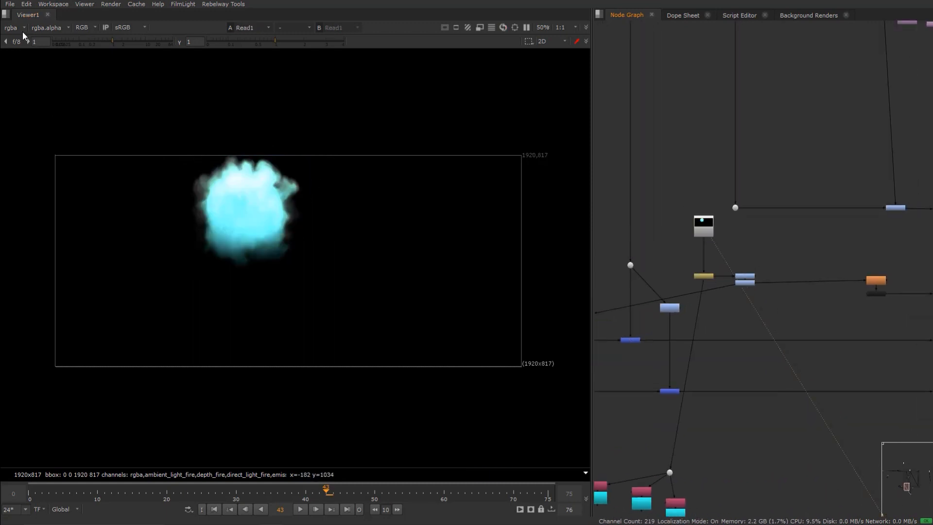
# - Step through the fire render's ambient_light_fire, direct_light_fire and emissive_fire layers in the viewer, then return to rgba
pyautogui.click(22, 28)
pyautogui.click(48, 81)
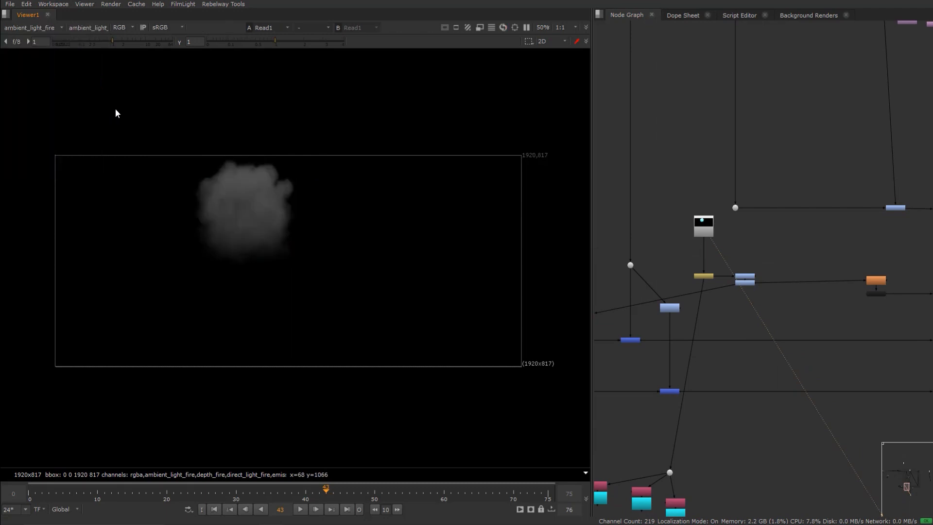
pyautogui.click(30, 28)
pyautogui.click(41, 100)
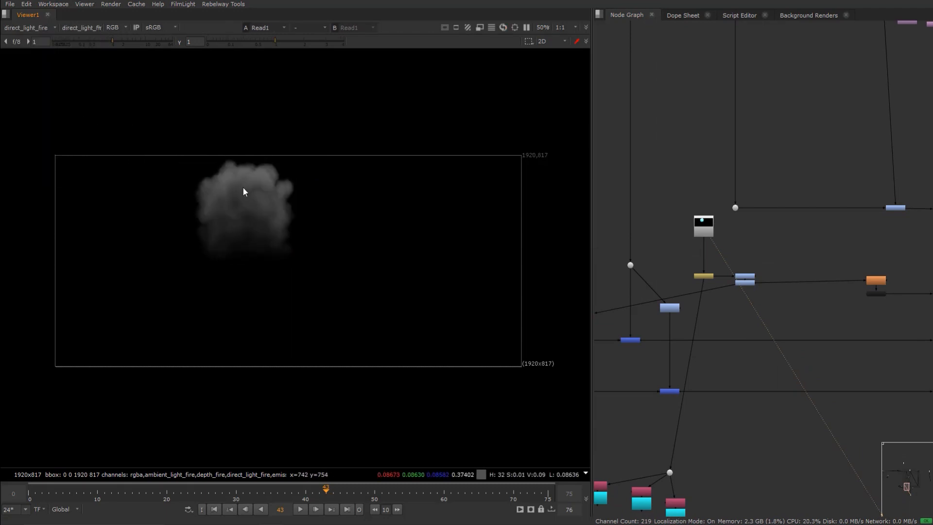
pyautogui.click(40, 32)
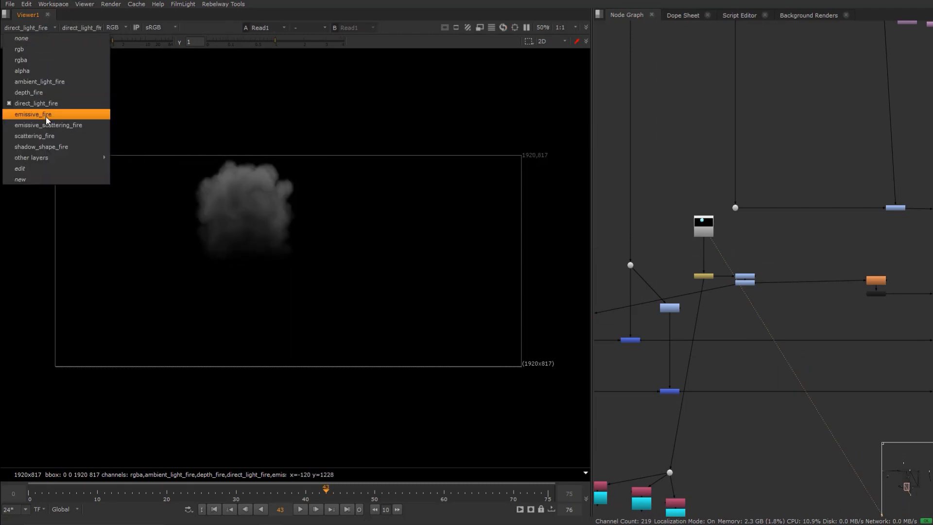
pyautogui.click(46, 116)
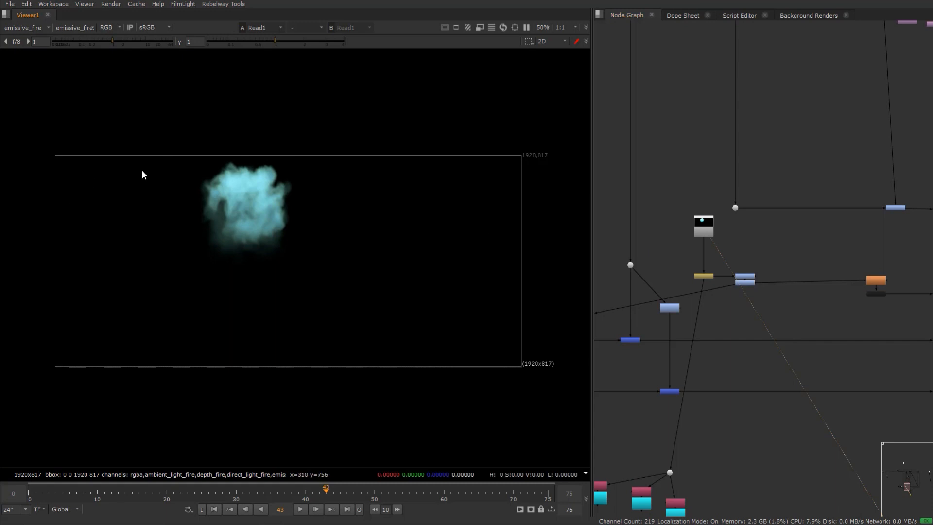
pyautogui.moveTo(862, 288); pyautogui.dragTo(761, 294, button='middle')
pyautogui.moveTo(816, 298); pyautogui.dragTo(768, 295, button='middle')
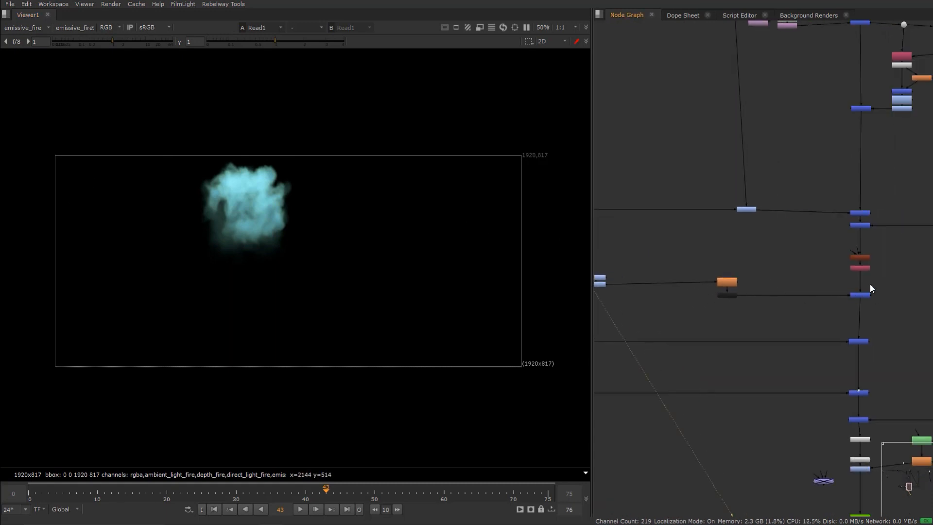
pyautogui.click(39, 27)
pyautogui.click(42, 71)
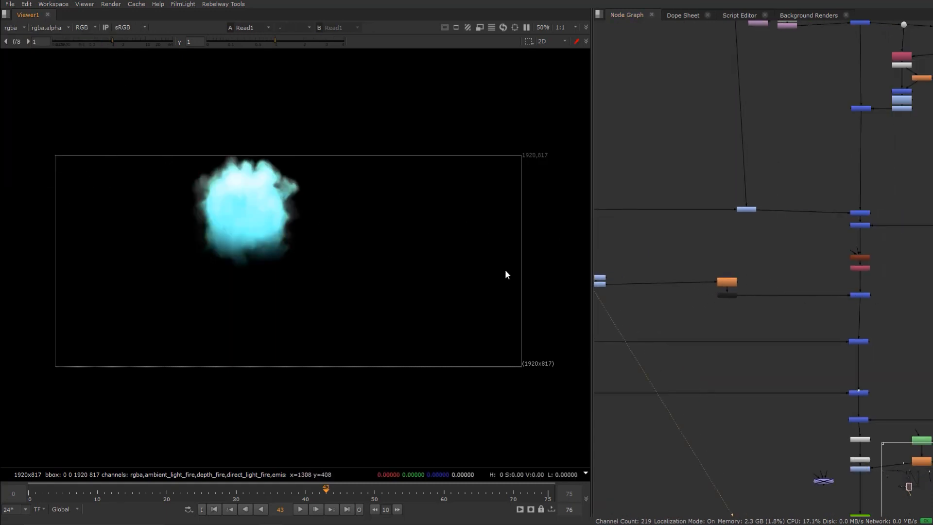
# - View the Merge1 node where the fire joins the skull plate and survey the surrounding node graph
pyautogui.click(859, 294)
pyautogui.press('1')
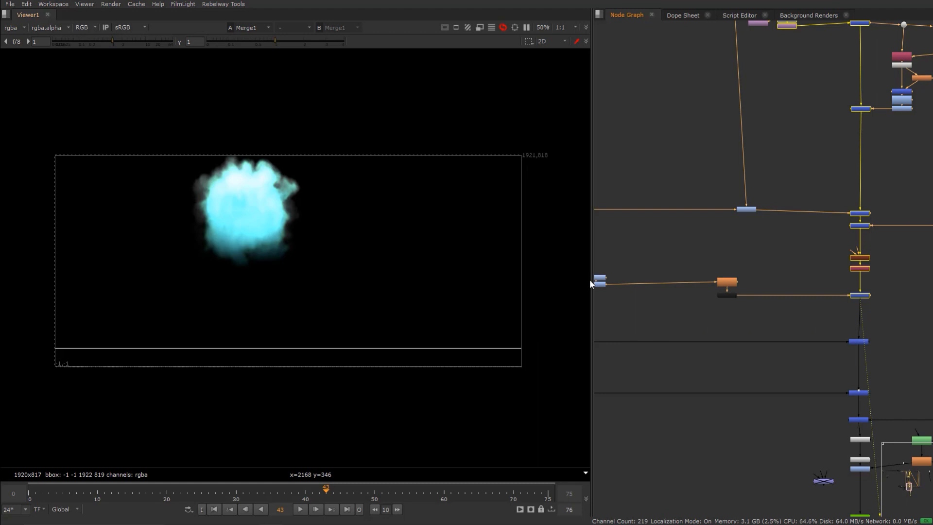
pyautogui.moveTo(850, 316); pyautogui.dragTo(751, 269, button='middle')
pyautogui.moveTo(735, 213); pyautogui.dragTo(724, 285, button='middle')
pyautogui.scroll(-2, 780, 365)
pyautogui.scroll(-1, 779, 362)
pyautogui.scroll(-3, 745, 295)
pyautogui.moveTo(722, 181); pyautogui.dragTo(730, 320, button='middle')
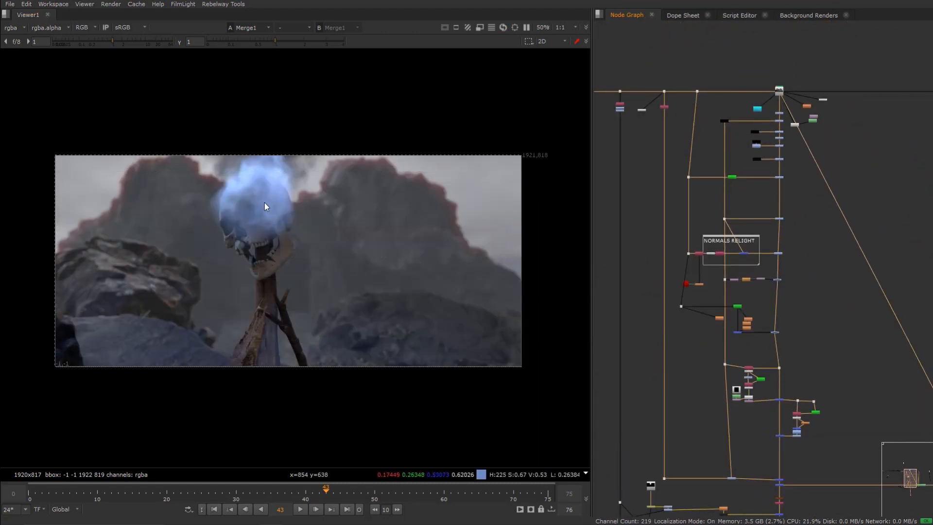
pyautogui.scroll(1, 275, 223)
pyautogui.scroll(5, 772, 418)
pyautogui.moveTo(853, 439); pyautogui.dragTo(814, 363, button='middle')
pyautogui.click(723, 423)
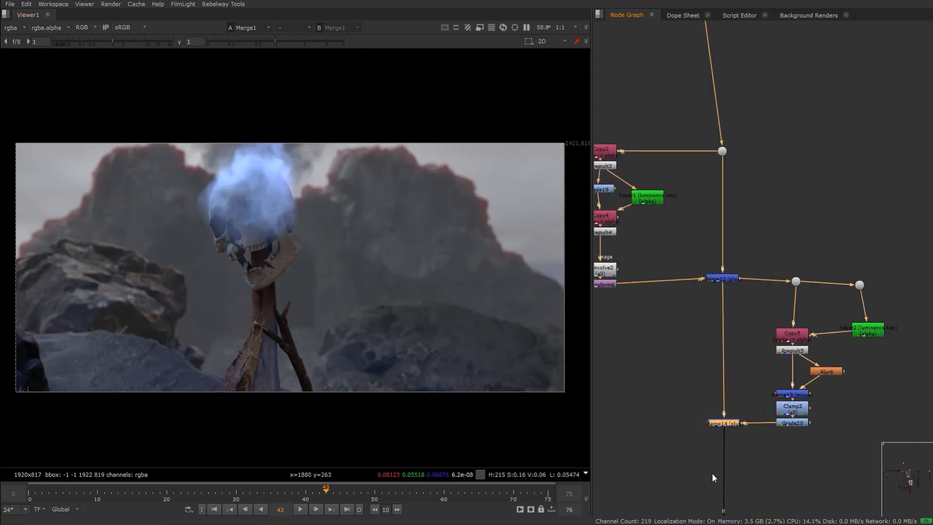
# - Browse further down the node graph, enable the viewer's input process and zoom in to inspect the graded look
pyautogui.scroll(-6, 751, 440)
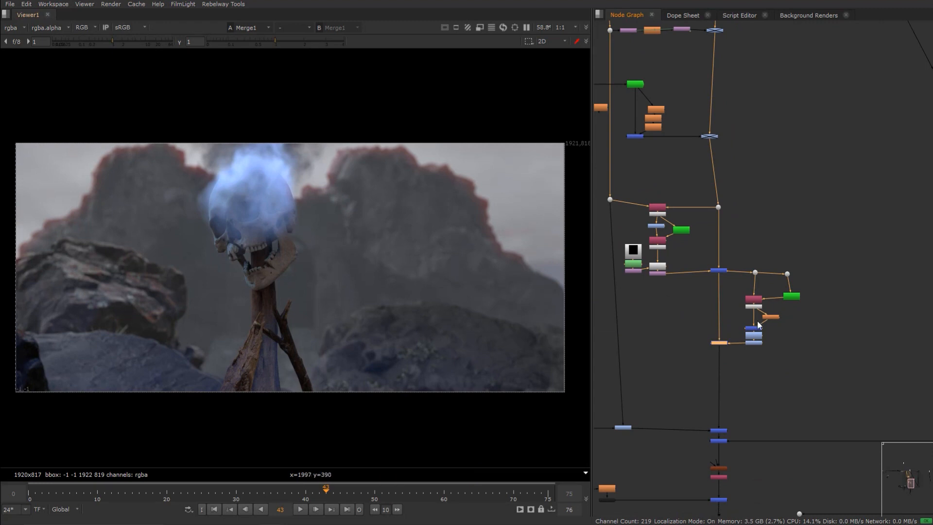
pyautogui.scroll(-2, 753, 368)
pyautogui.scroll(6, 744, 374)
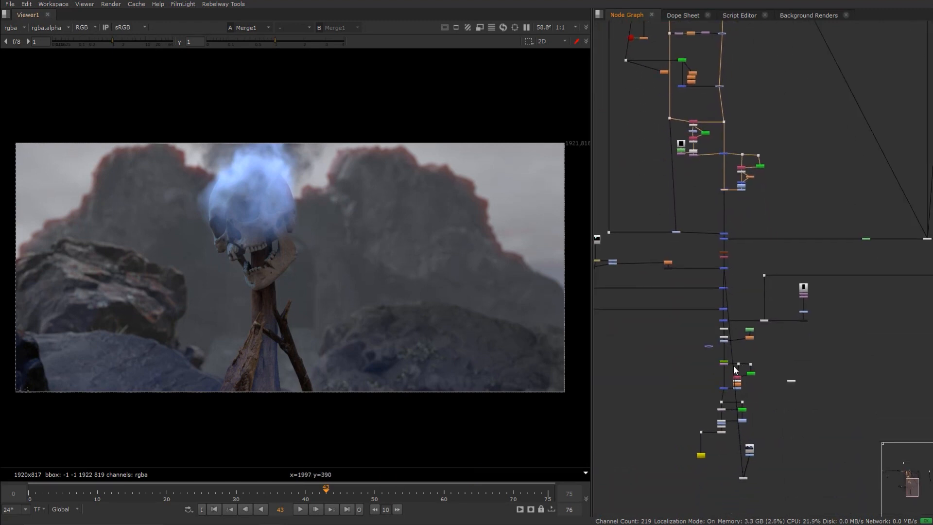
pyautogui.scroll(3, 732, 342)
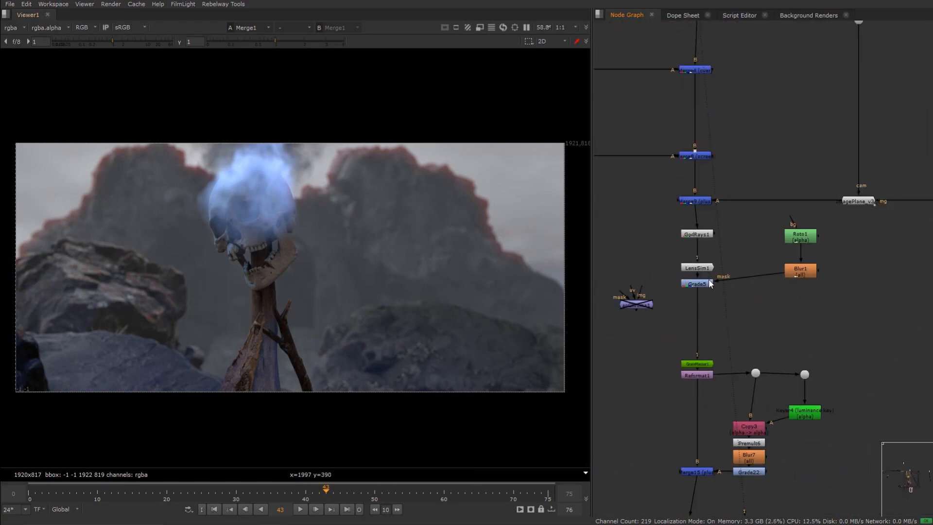
pyautogui.scroll(-3, 709, 279)
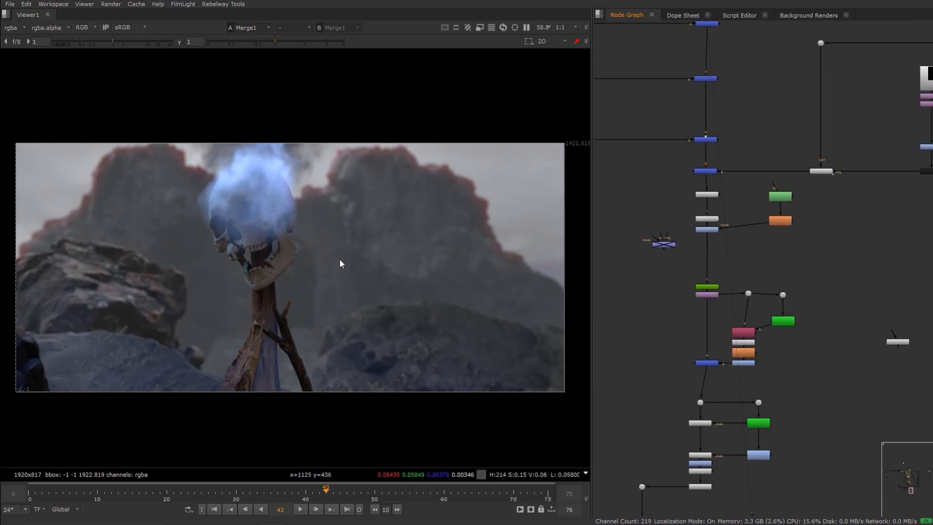
pyautogui.click(106, 28)
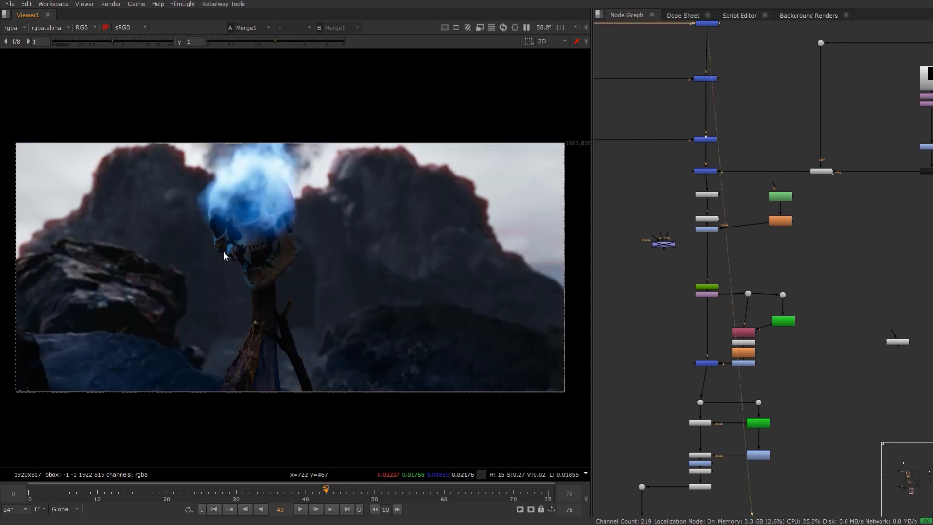
pyautogui.scroll(3, 223, 251)
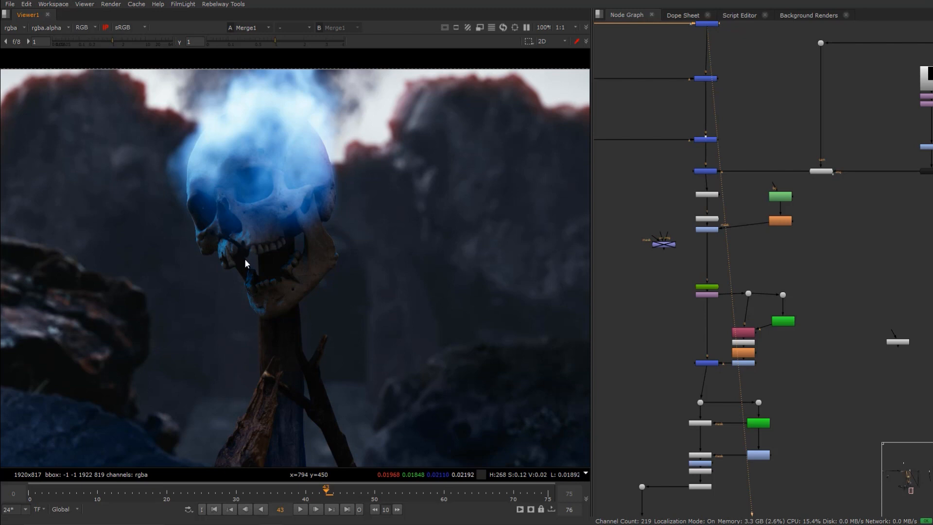
pyautogui.scroll(-3, 269, 250)
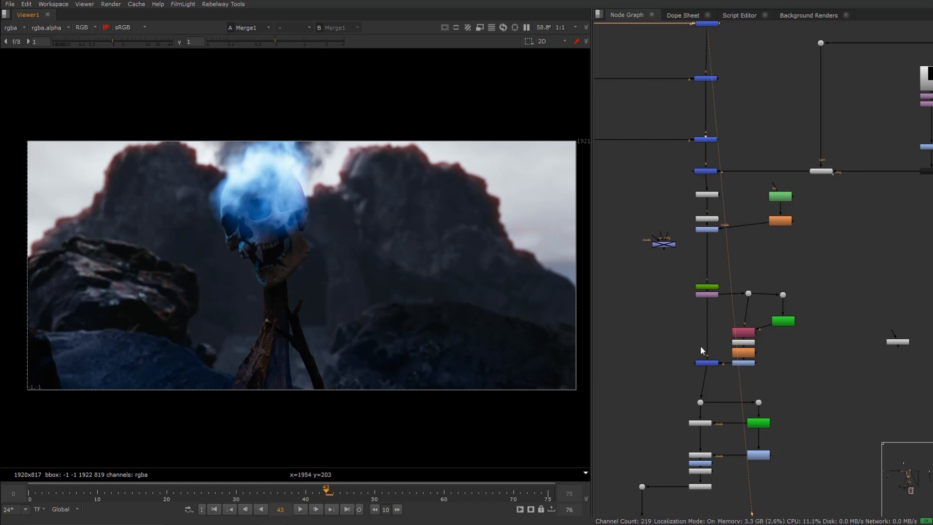
# - View the final Grade23 node at the end of the tree and turn off the viewer's input process
pyautogui.moveTo(727, 352); pyautogui.dragTo(701, 272, button='middle')
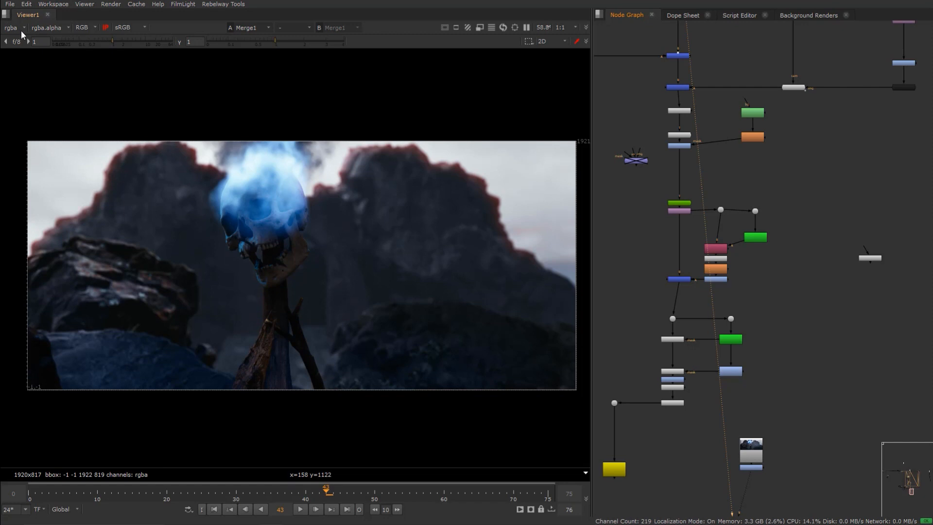
pyautogui.click(748, 468)
pyautogui.press('1')
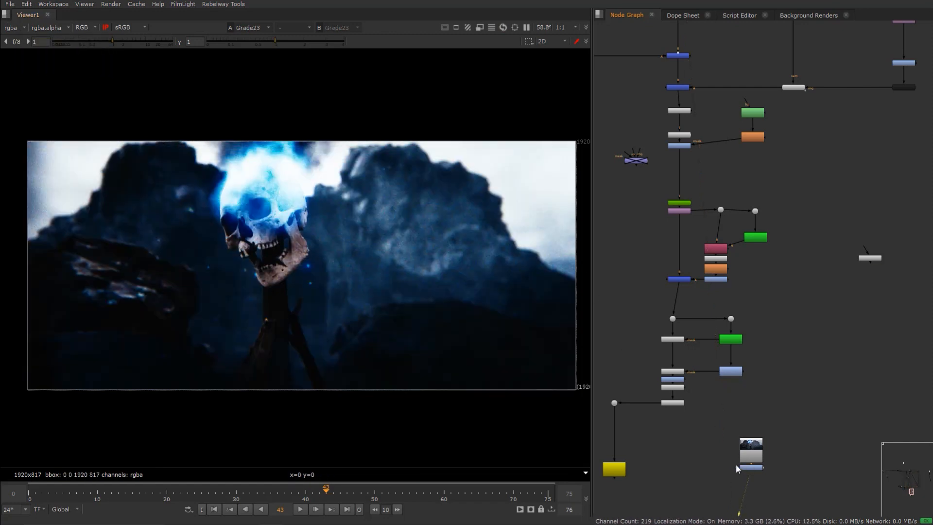
pyautogui.click(106, 27)
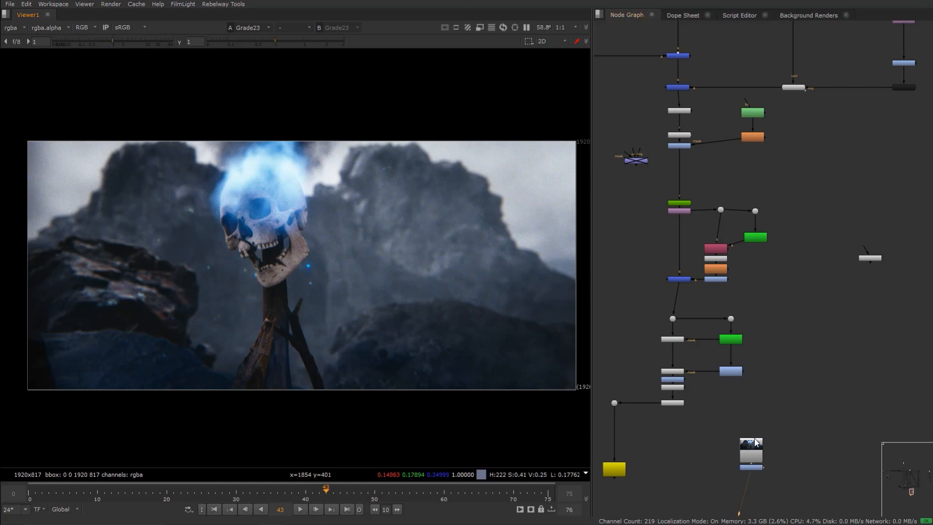
# - Examine the overall node graph layout, including the matte nodes near the top of the tree
pyautogui.scroll(-4, 718, 405)
pyautogui.moveTo(718, 121); pyautogui.dragTo(719, 430, button='middle')
pyautogui.moveTo(712, 28); pyautogui.dragTo(710, 223, button='middle')
pyautogui.scroll(1, 679, 182)
pyautogui.scroll(2, 678, 182)
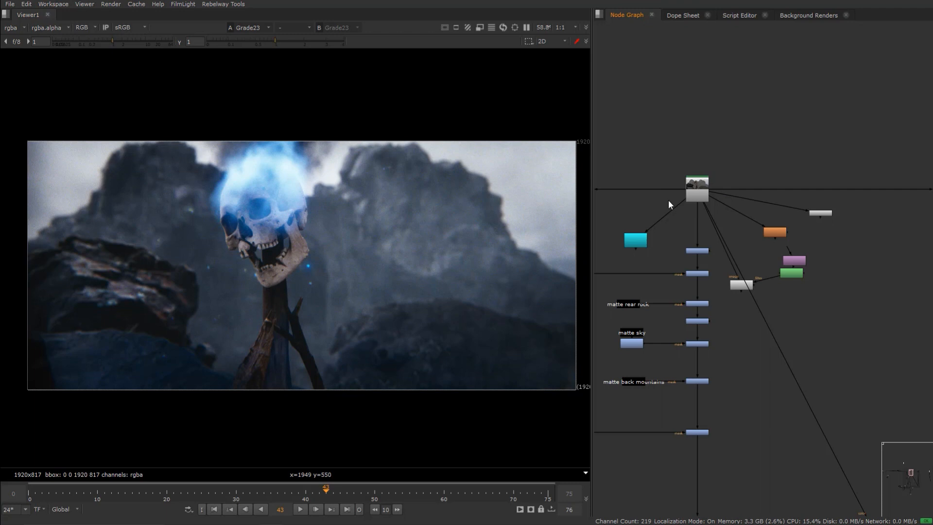
pyautogui.scroll(-3, 741, 286)
pyautogui.moveTo(742, 285); pyautogui.dragTo(777, 142, button='middle')
pyautogui.moveTo(686, 441); pyautogui.dragTo(779, 316, button='middle')
pyautogui.scroll(-3, 751, 365)
pyautogui.scroll(5, 702, 445)
pyautogui.moveTo(702, 445); pyautogui.dragTo(705, 421, button='middle')
pyautogui.scroll(-3, 763, 352)
pyautogui.moveTo(763, 352); pyautogui.dragTo(647, 140, button='middle')
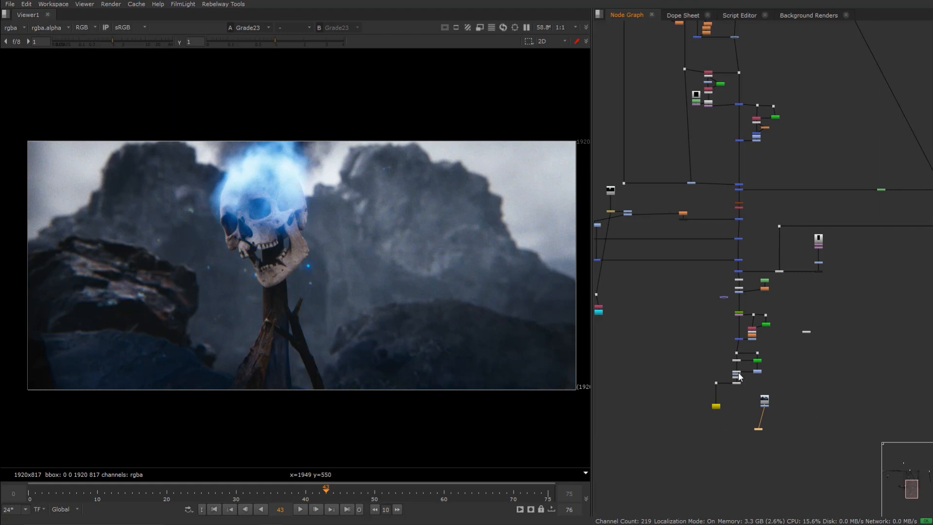